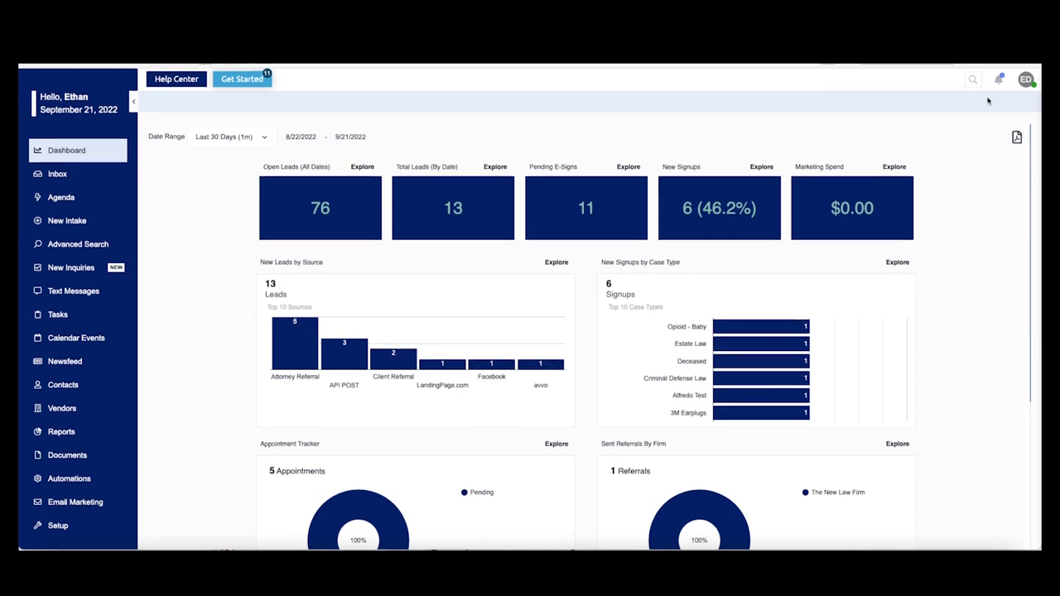
Open the softphone, view its availability status and call controls, and close it.
click(1027, 80)
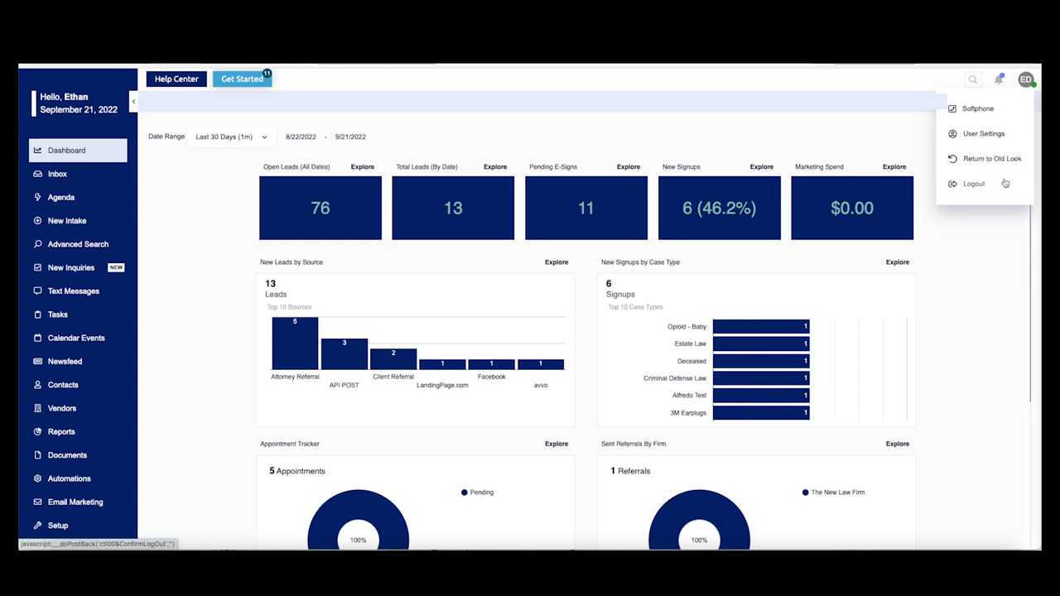
click(977, 108)
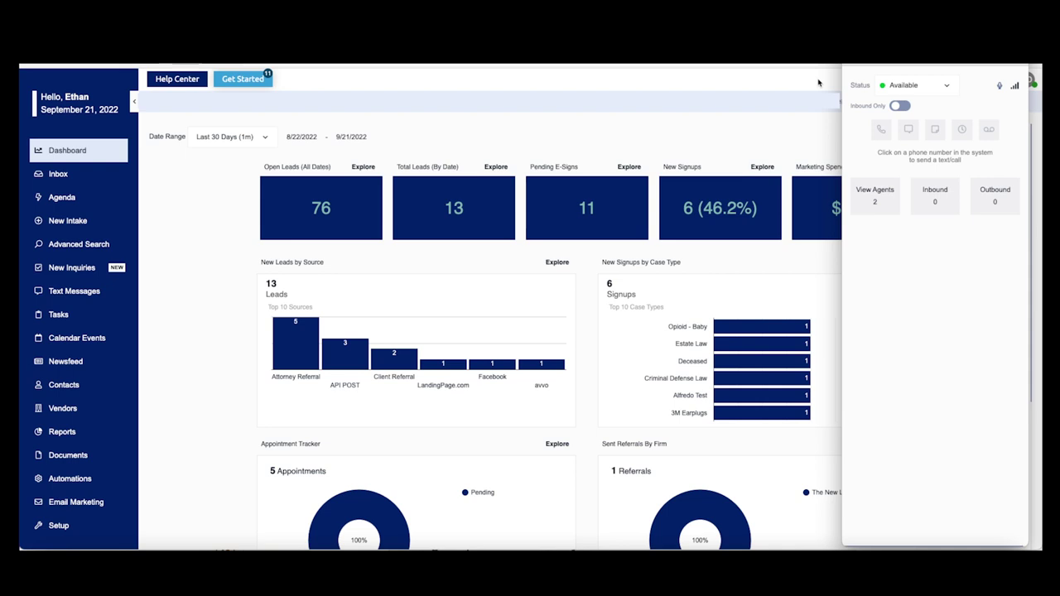
click(818, 82)
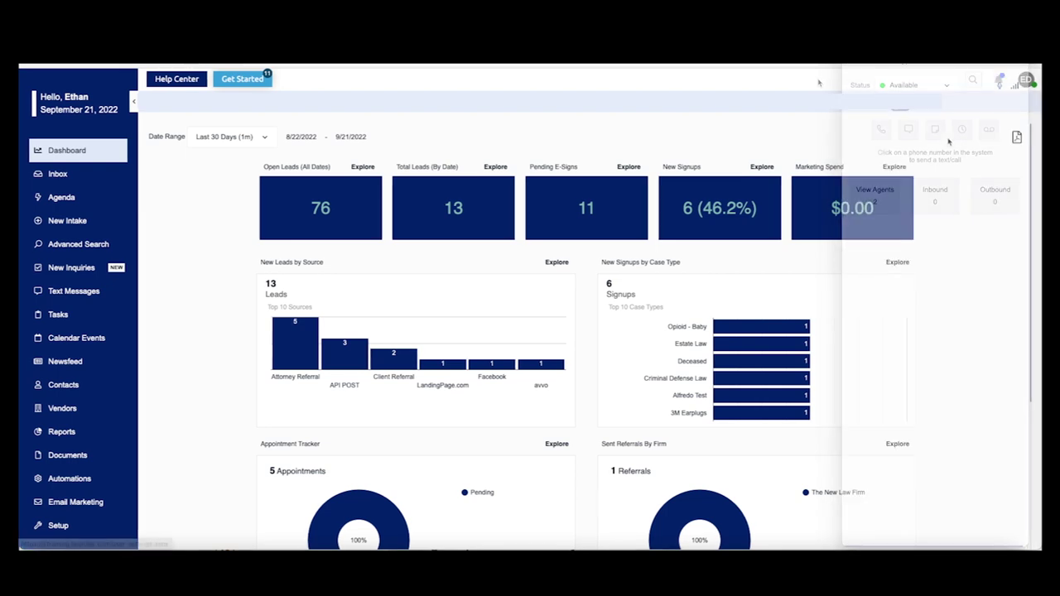
Open the user settings page and look over the Help Center's support and training resources.
click(1025, 80)
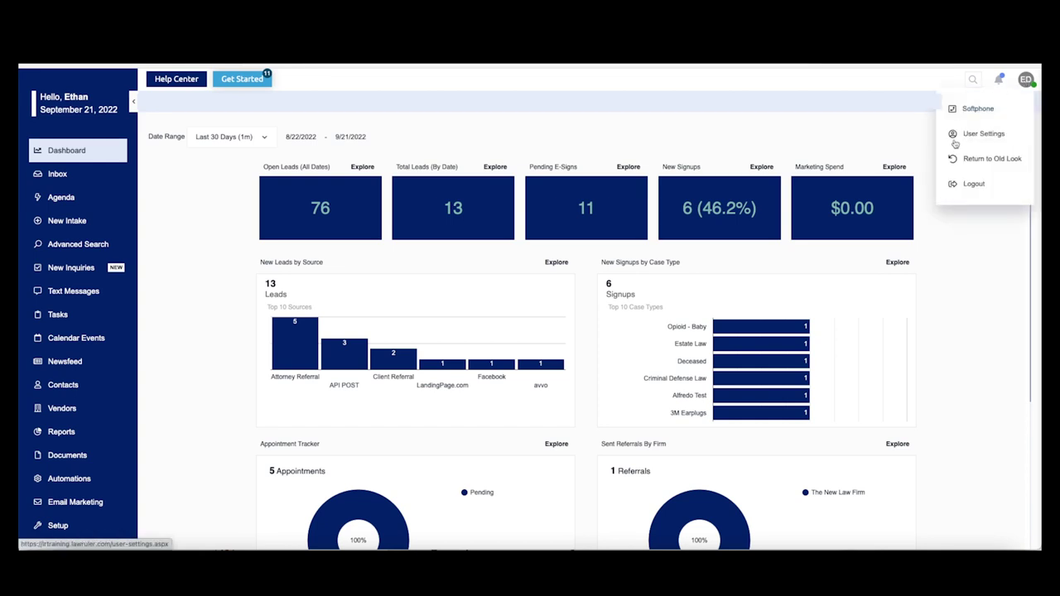
click(984, 136)
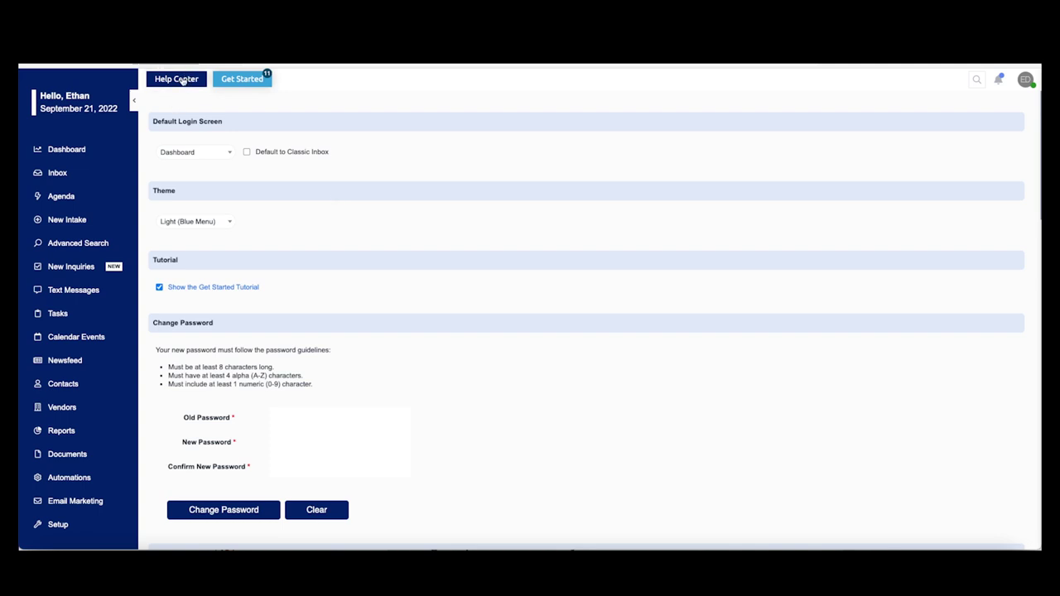
click(176, 78)
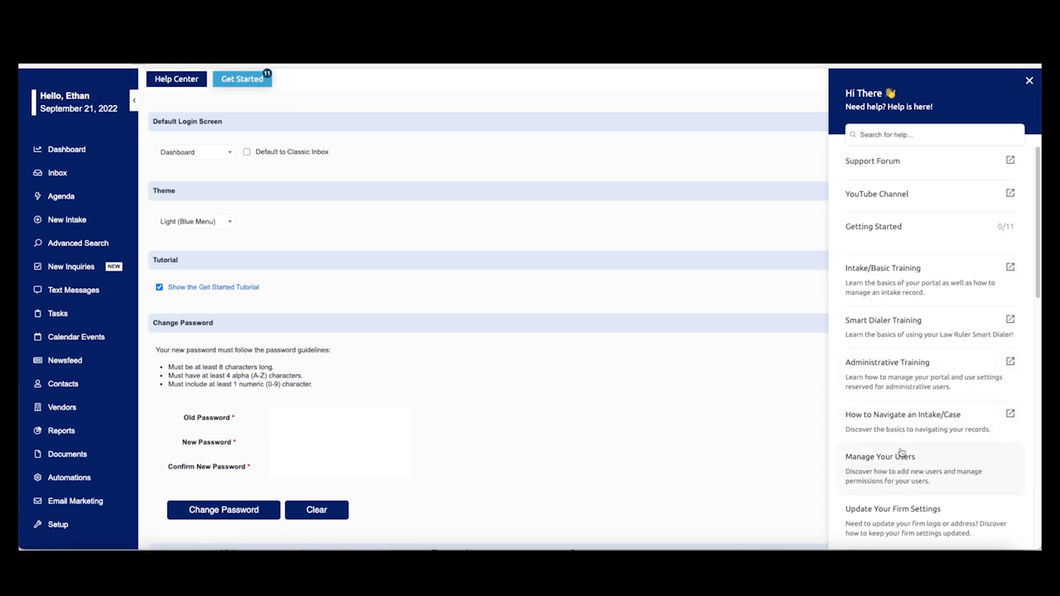
click(240, 81)
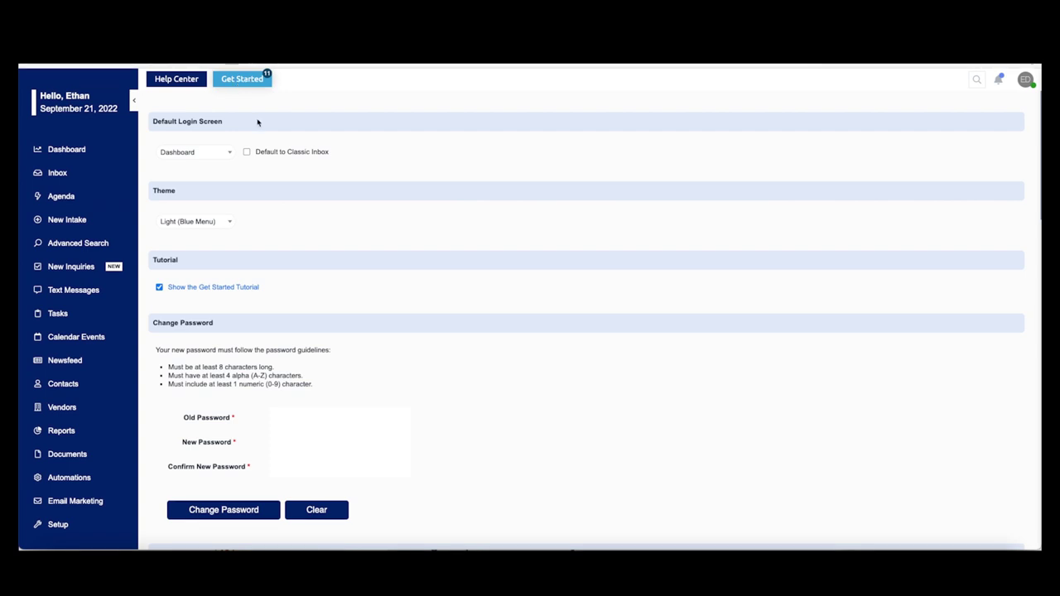
Review the pages offered as the default login screen.
click(231, 158)
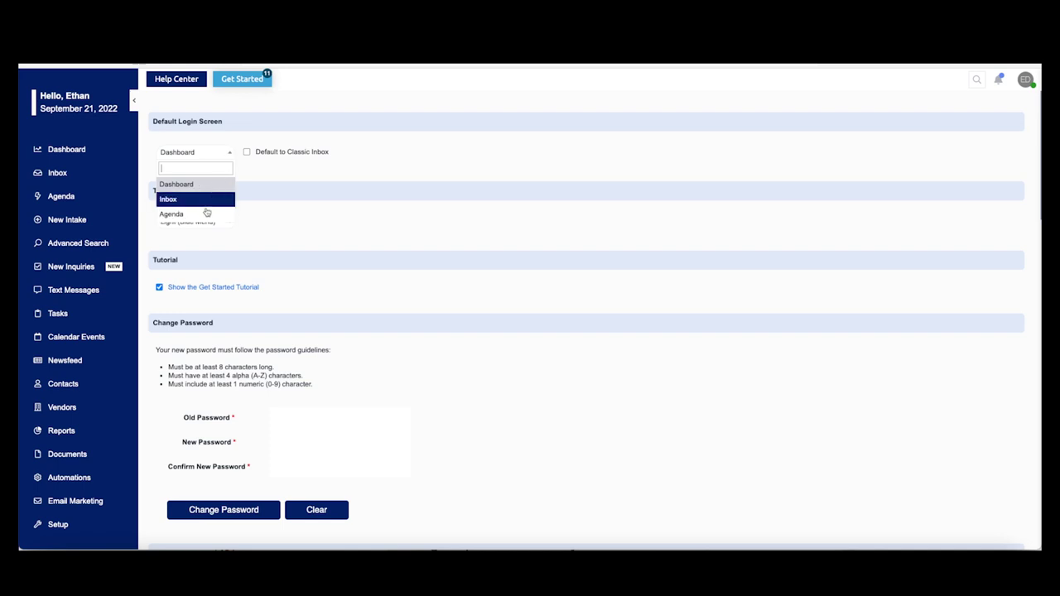
click(285, 176)
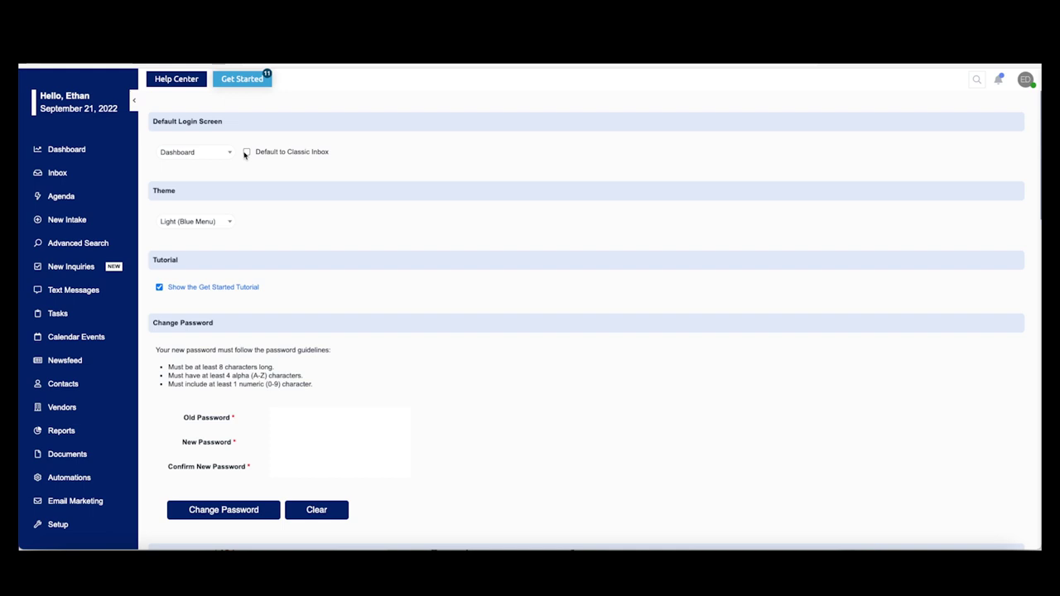
Preview the Light theme and restore the Light (Blue Menu) theme.
click(233, 225)
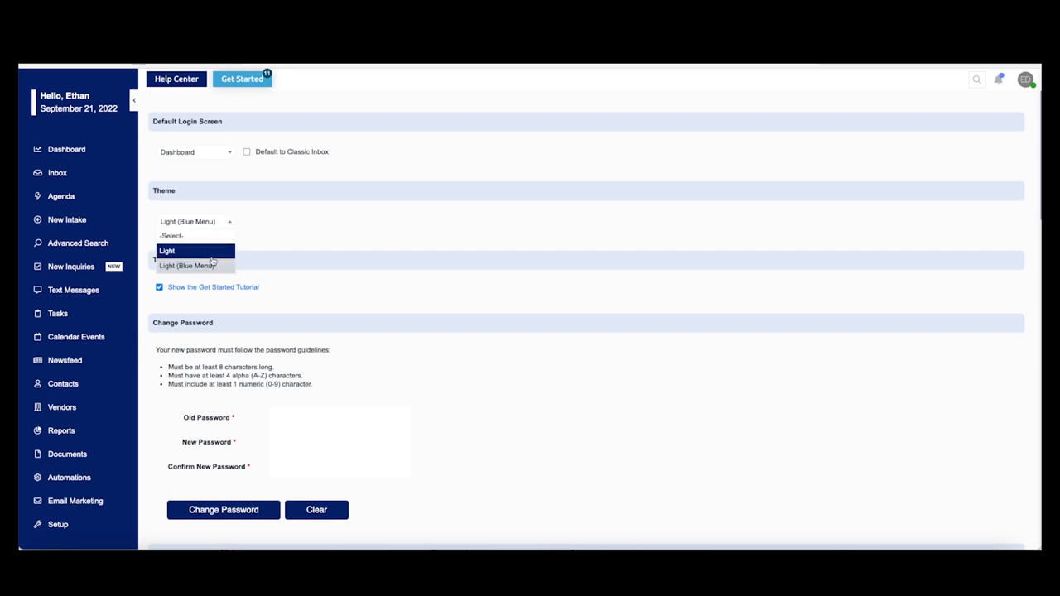
click(210, 257)
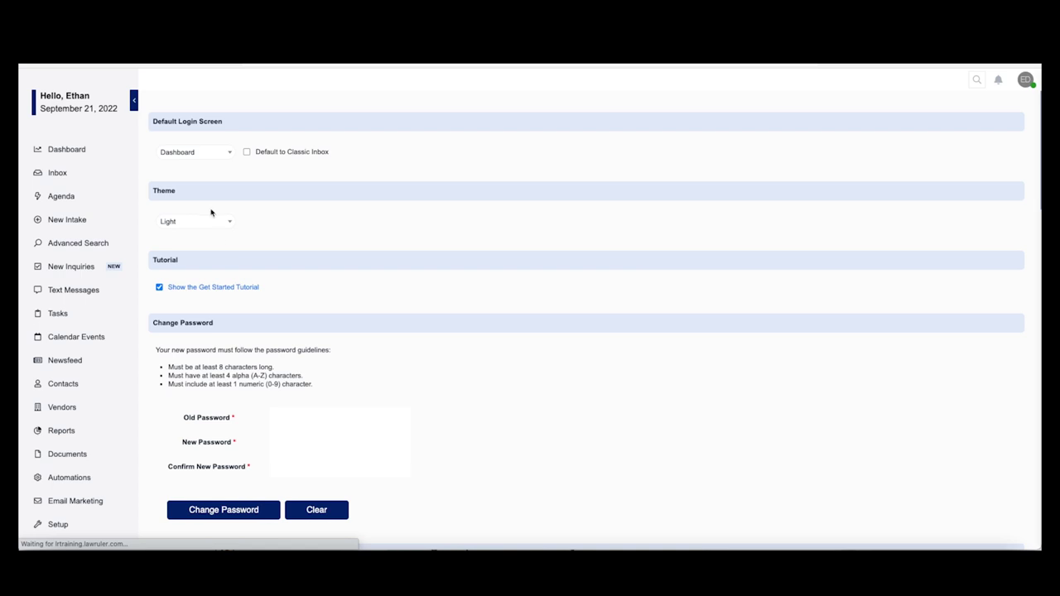
click(218, 221)
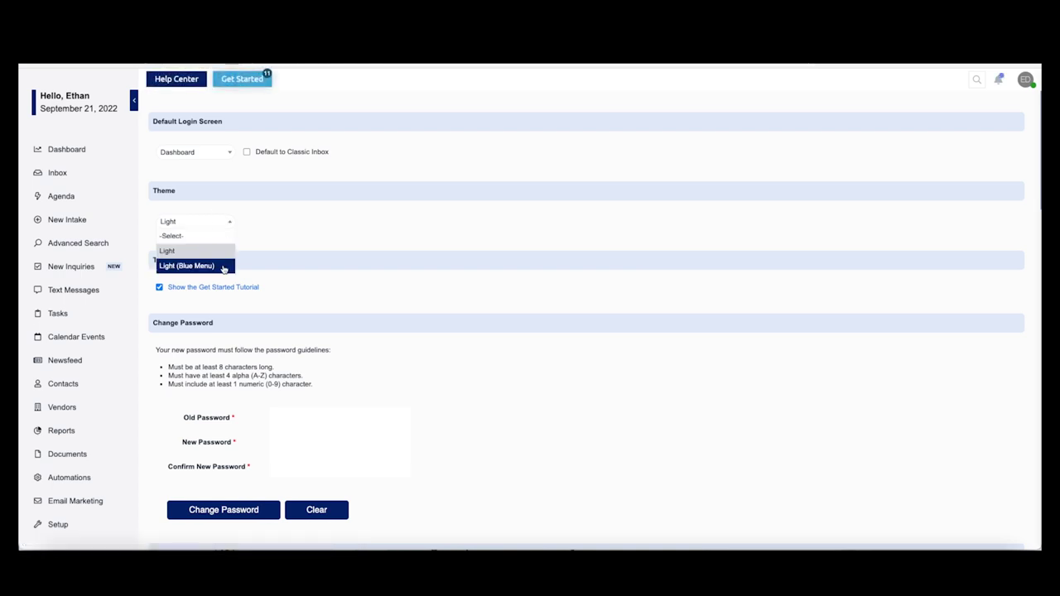
click(224, 267)
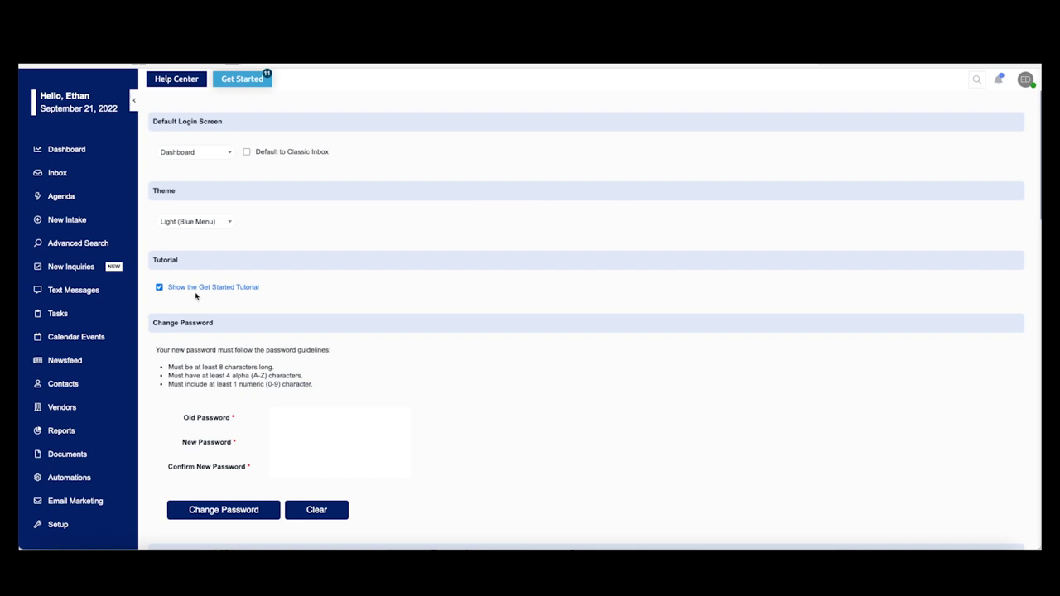
Review the calendars offered as the default for events and the options for syncing a new calendar/email account.
scroll(195, 295, down, 2)
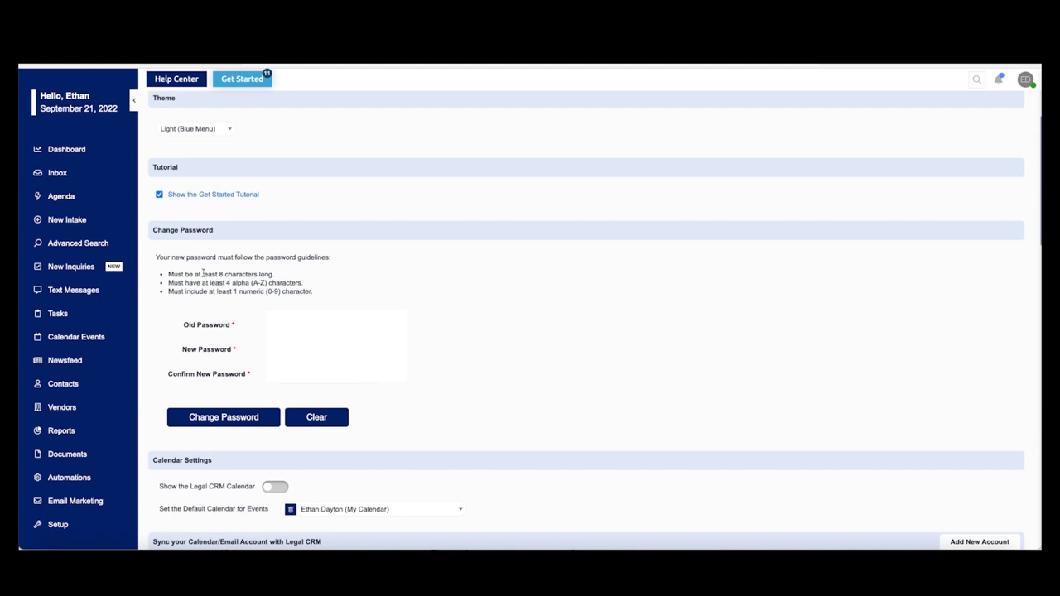
scroll(203, 274, down, 3)
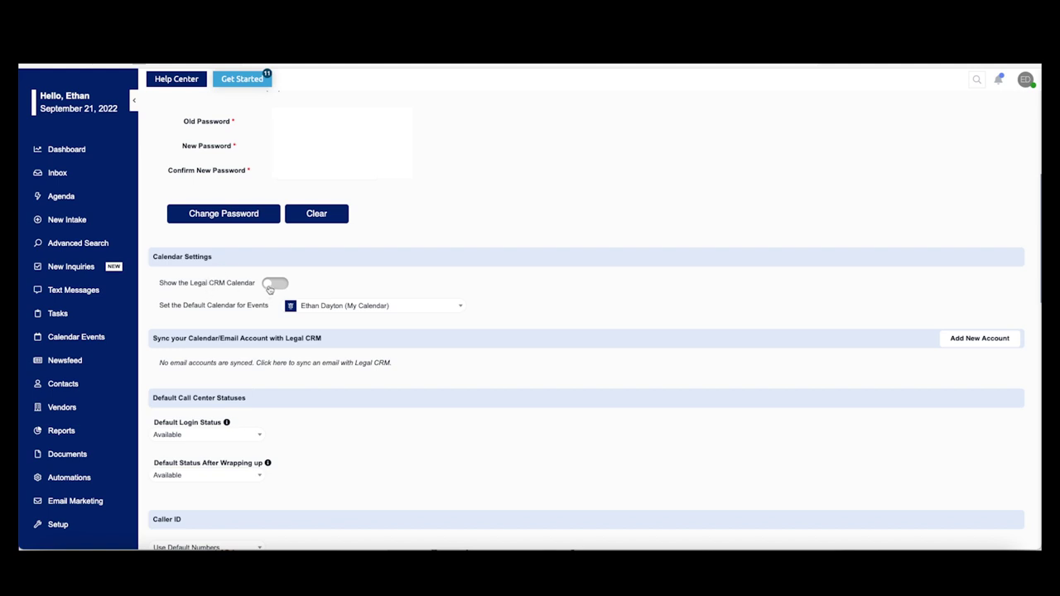
click(402, 307)
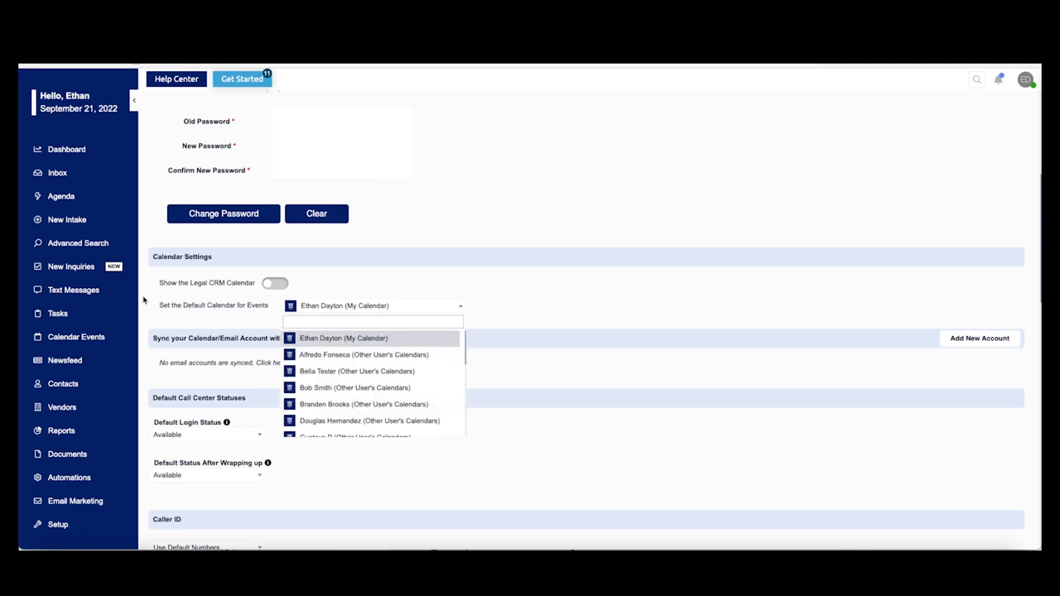
click(163, 312)
click(384, 307)
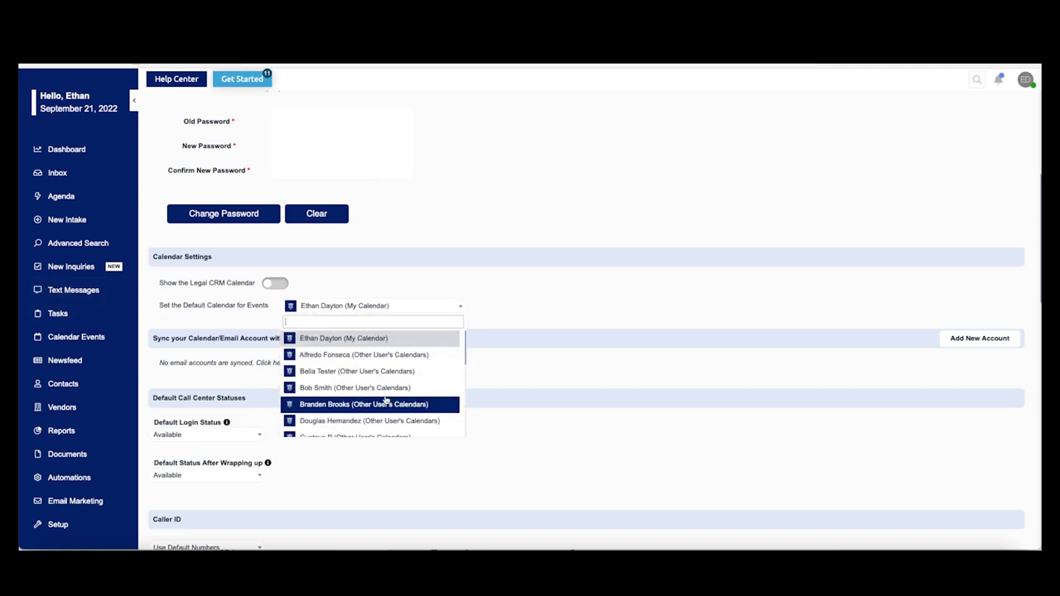
click(523, 303)
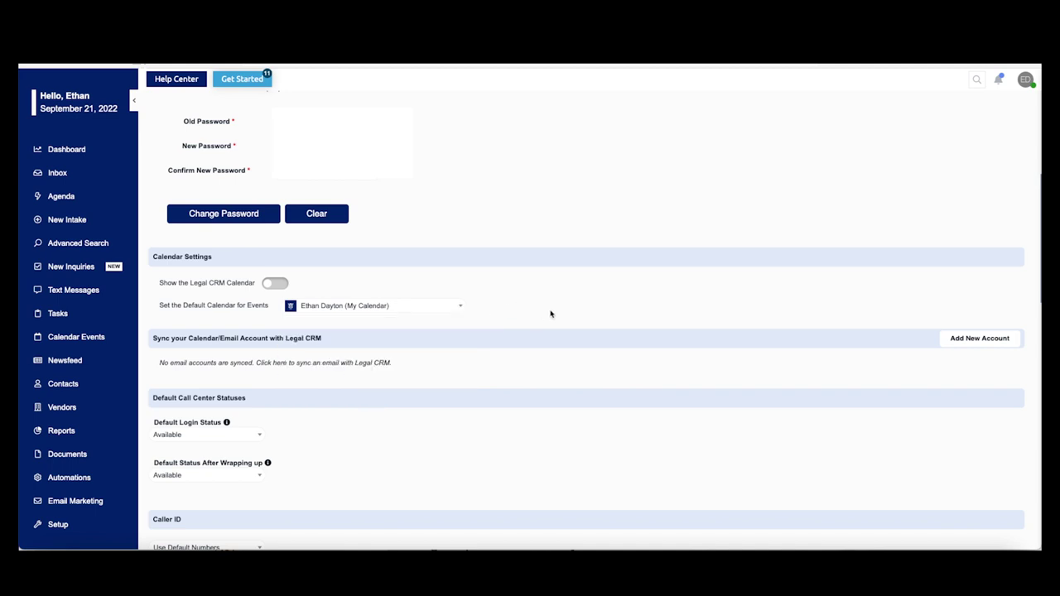
click(963, 339)
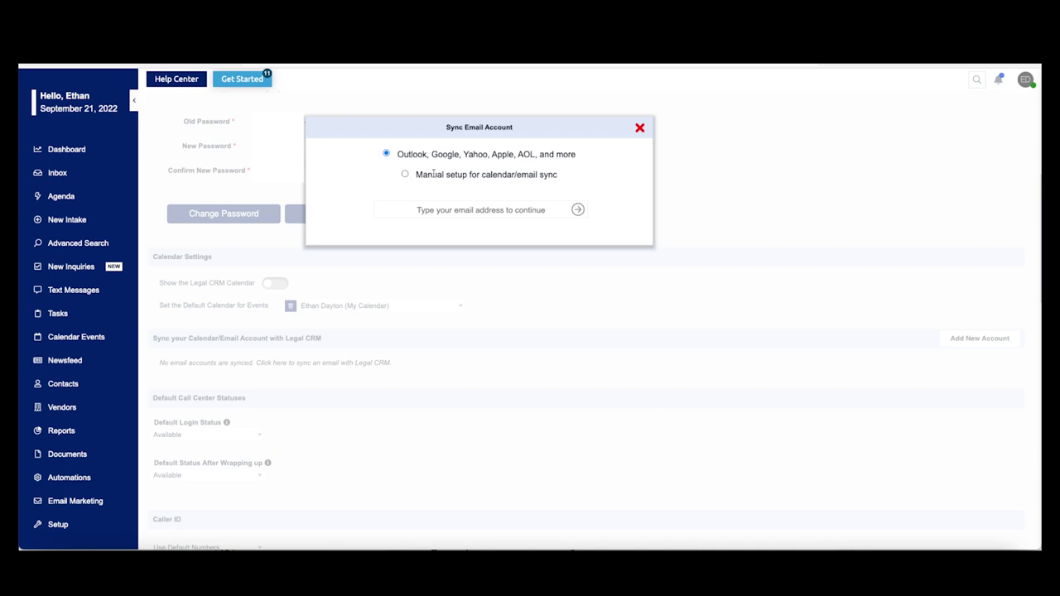
key(Escape)
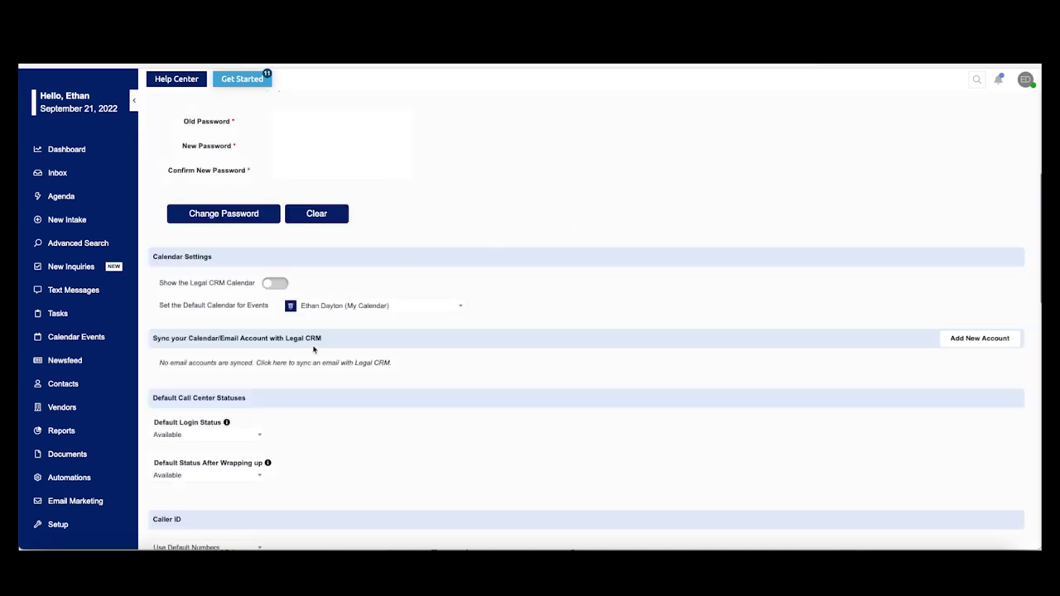
Review the status options for the default call center login status.
scroll(737, 229, down, 2)
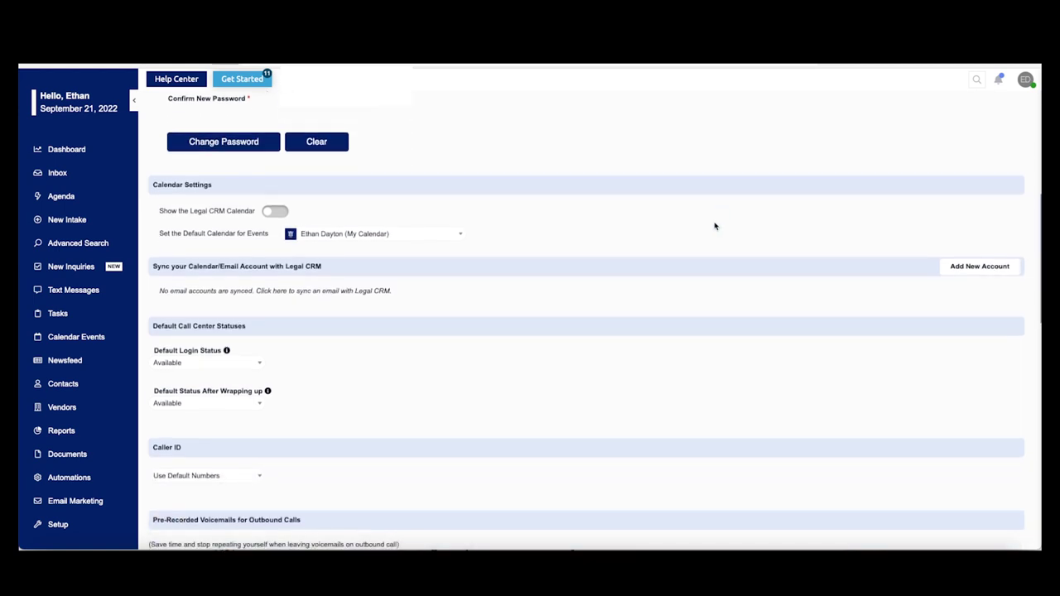
scroll(704, 232, down, 4)
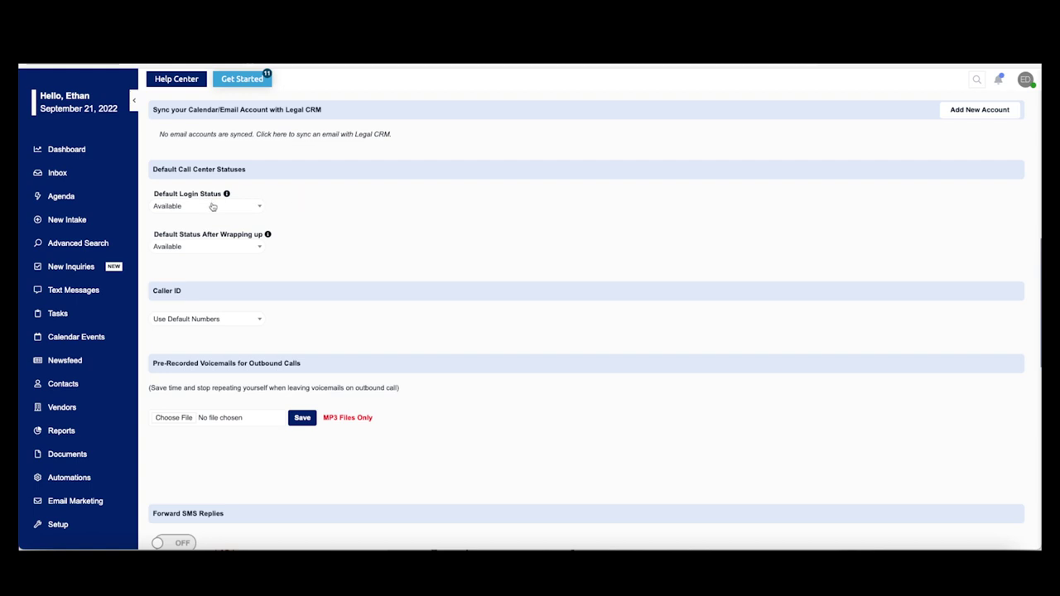
click(244, 207)
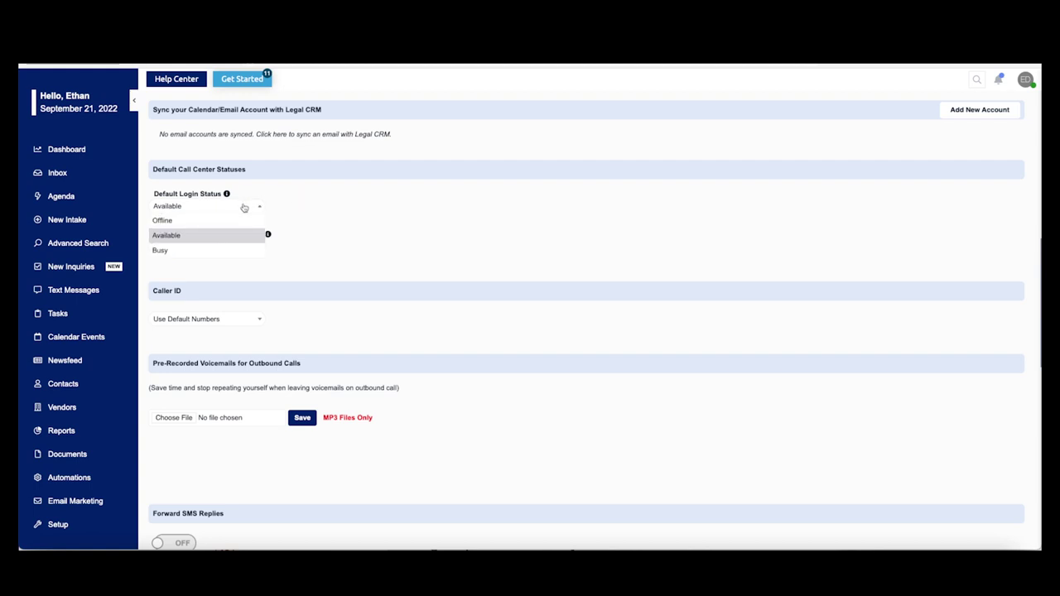
click(478, 212)
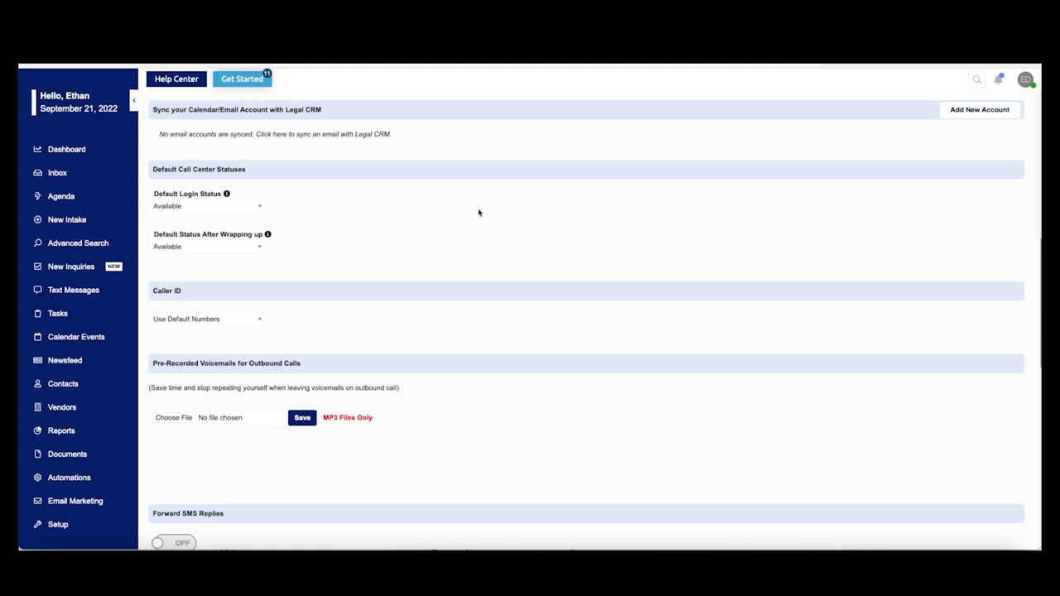
Examine the time zone, saved filters and Notification Center sections of the user settings.
scroll(481, 212, down, 5)
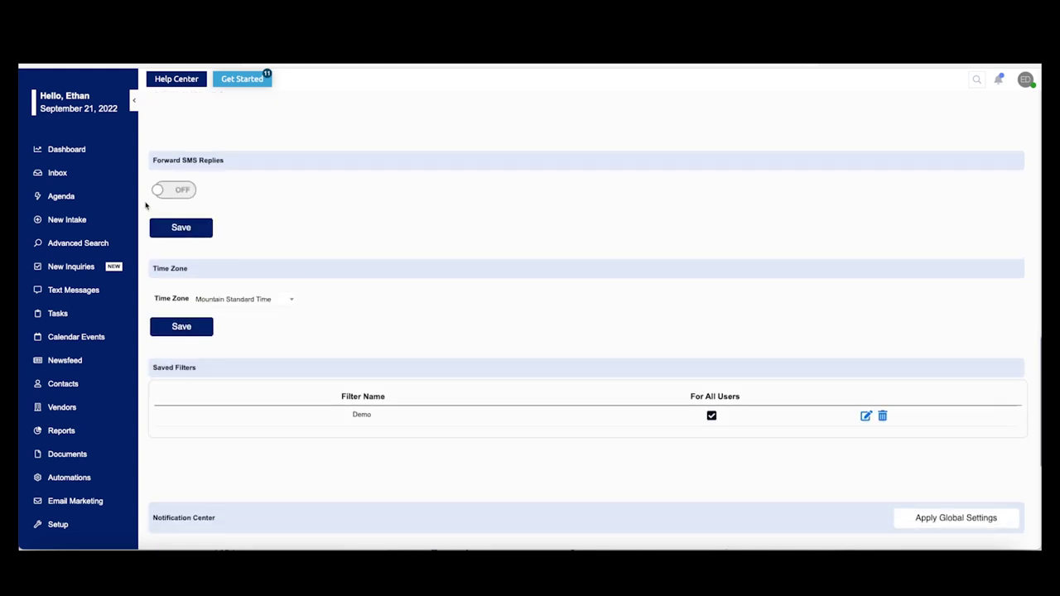
click(269, 304)
click(390, 340)
scroll(390, 341, down, 2)
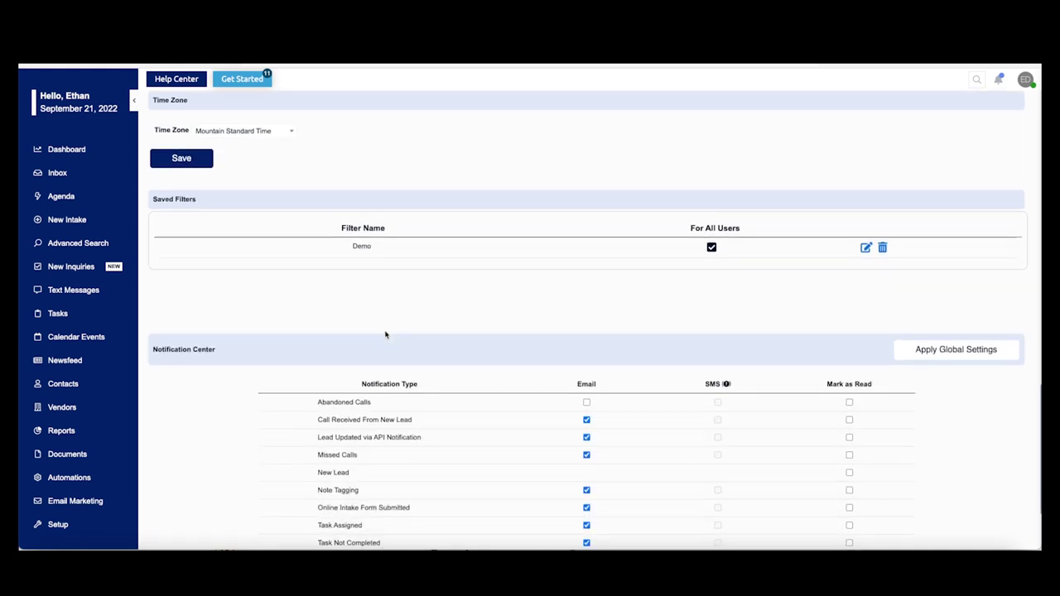
scroll(563, 217, down, 2)
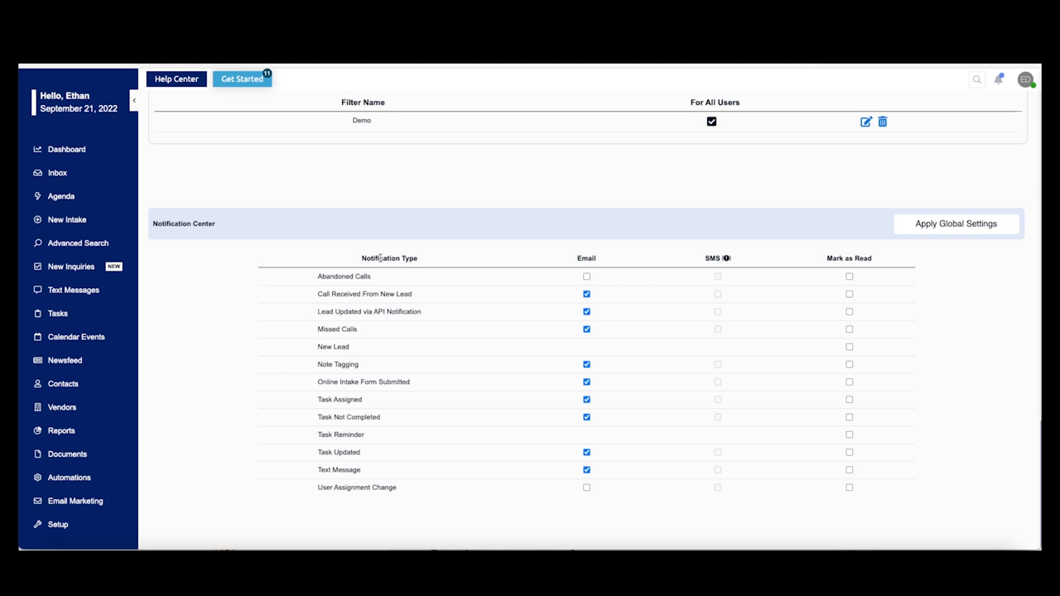
scroll(380, 262, up, 3)
scroll(363, 254, down, 2)
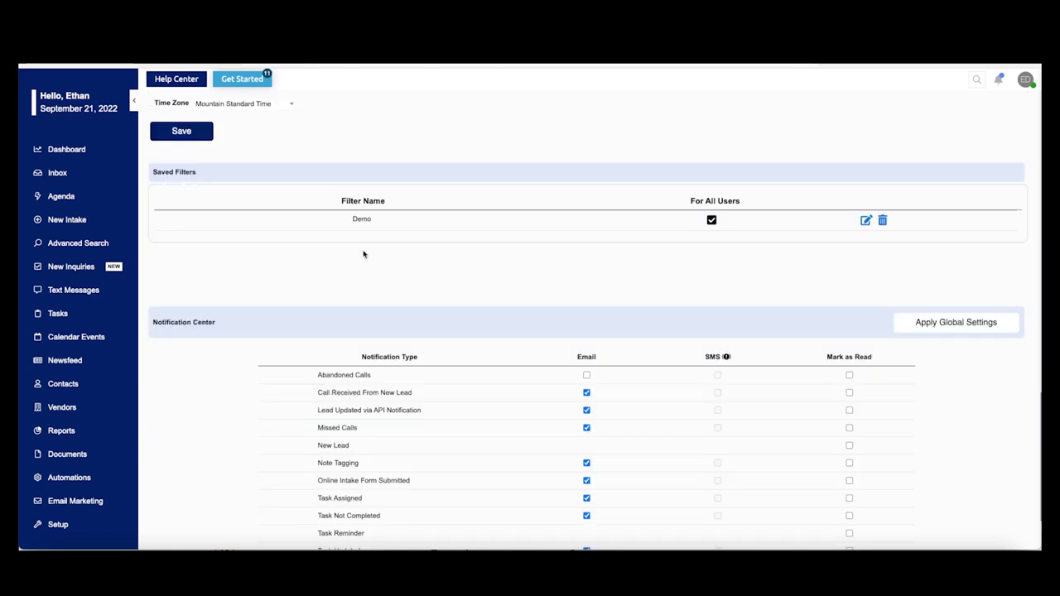
Look through the Dashboard, the Inbox's leads and cases, the New Inquiries list and the Agenda.
click(50, 149)
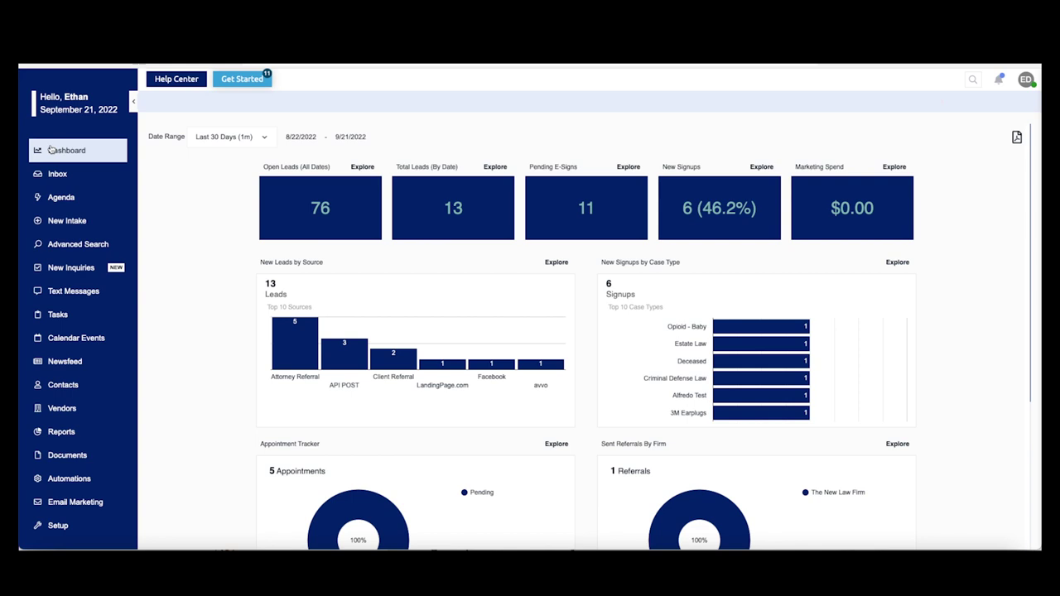
click(82, 176)
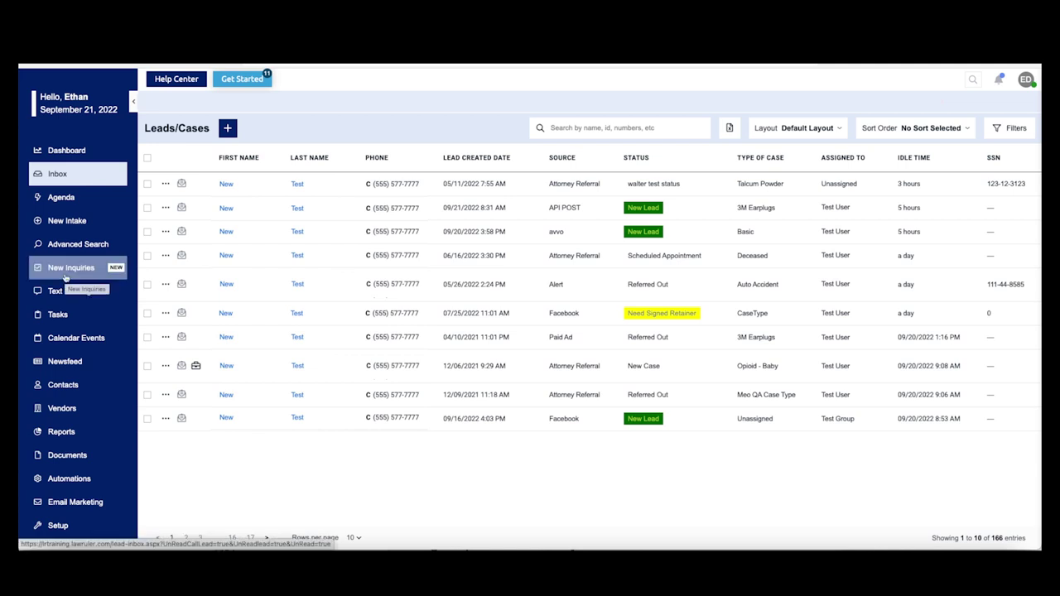
click(83, 183)
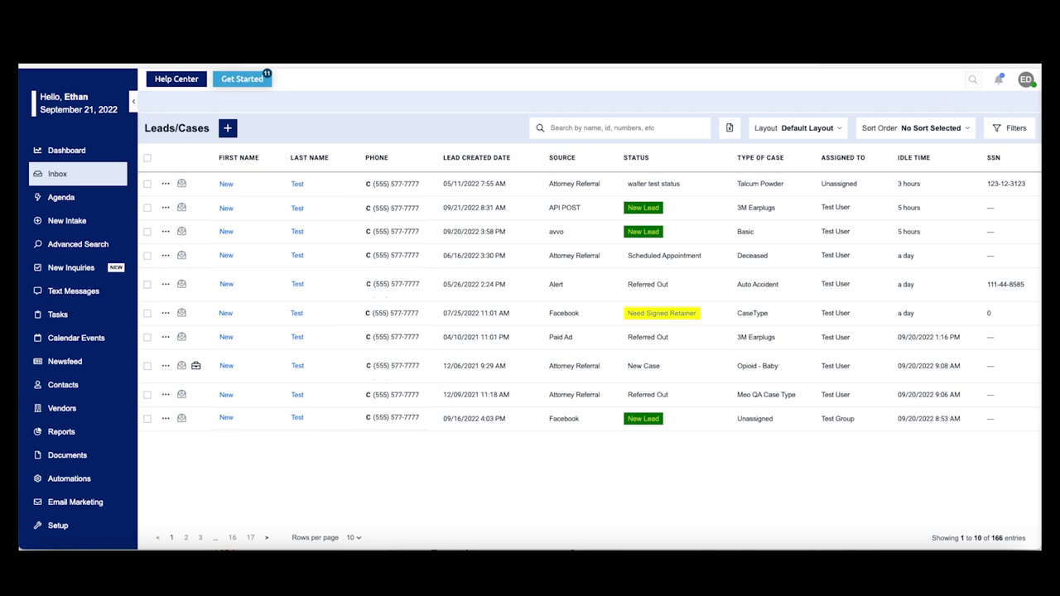
click(71, 267)
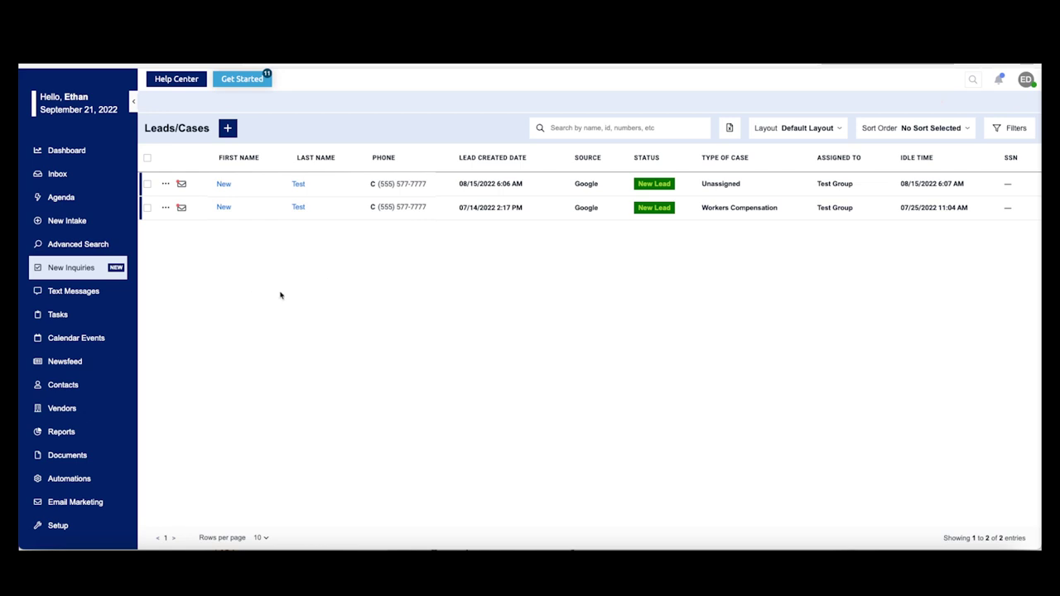
click(57, 174)
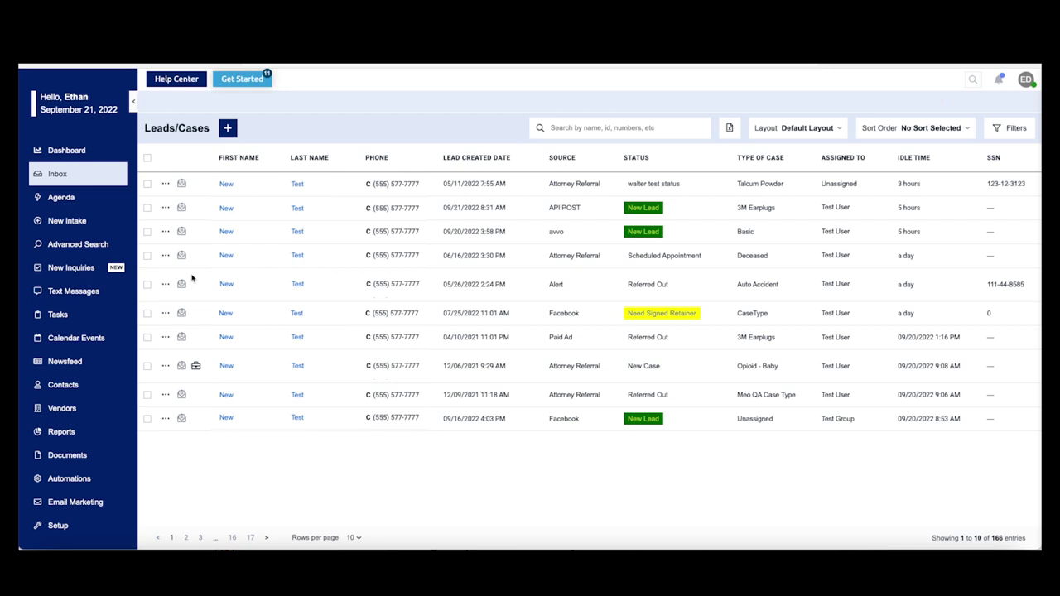
click(60, 197)
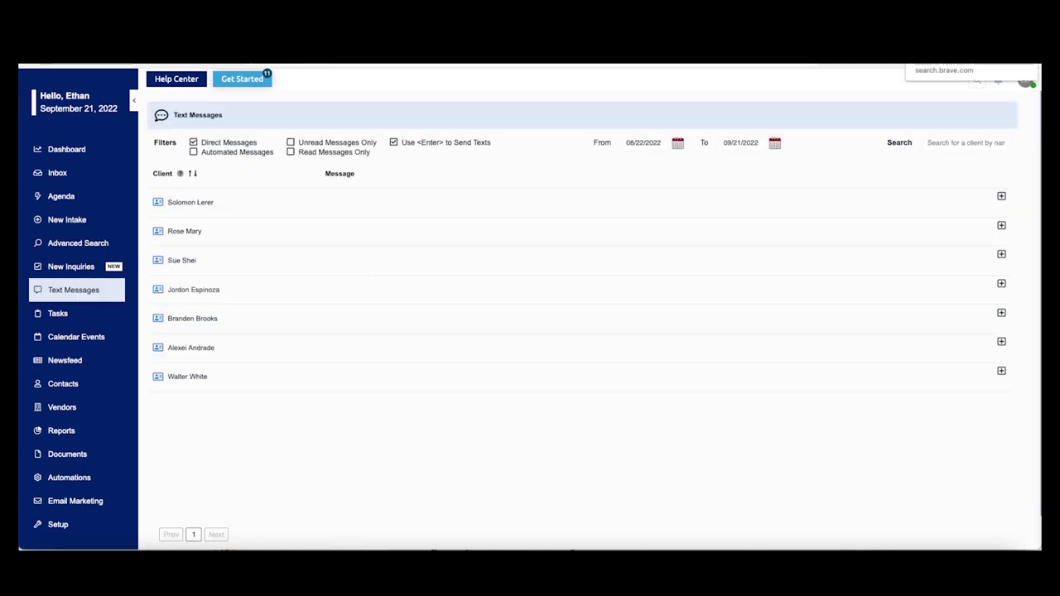
In the second client's text conversation, write "I heard about that melting chocolate issue...make sure to wash your hands. that stuff is sticky".
click(411, 223)
text(I hwS)
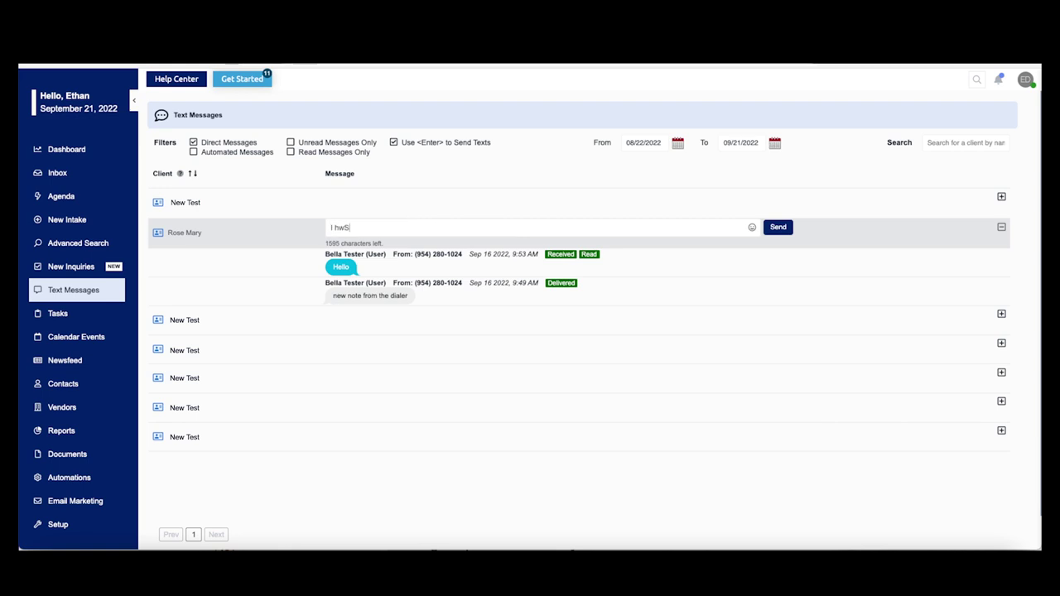
key(BackSpace)
key(BackSpace)
key(BackSpace)
text(I heard about)
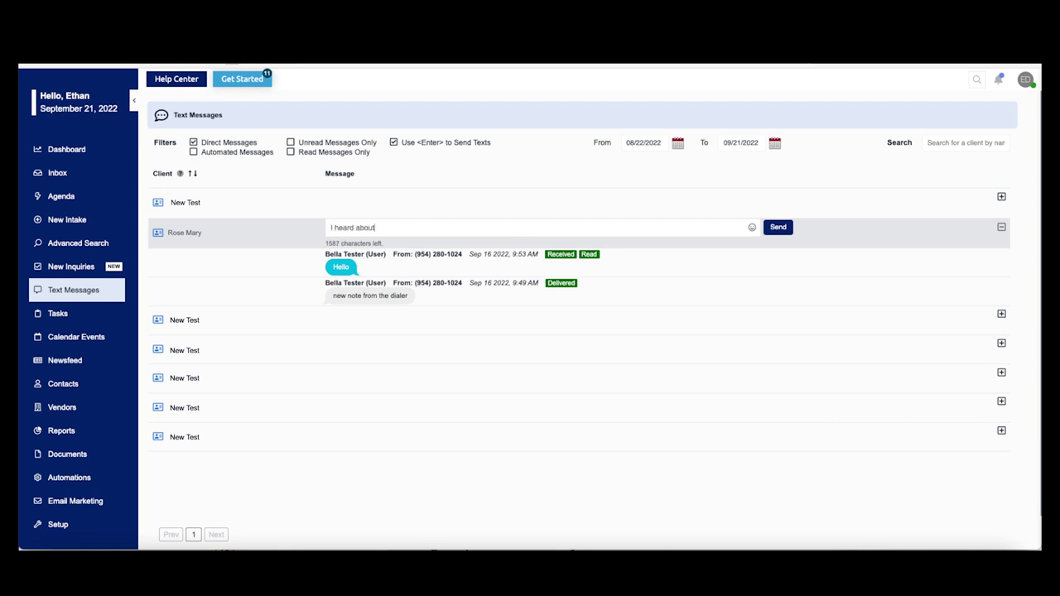
text( that melting chocolate issue...make sure to wash your hands.)
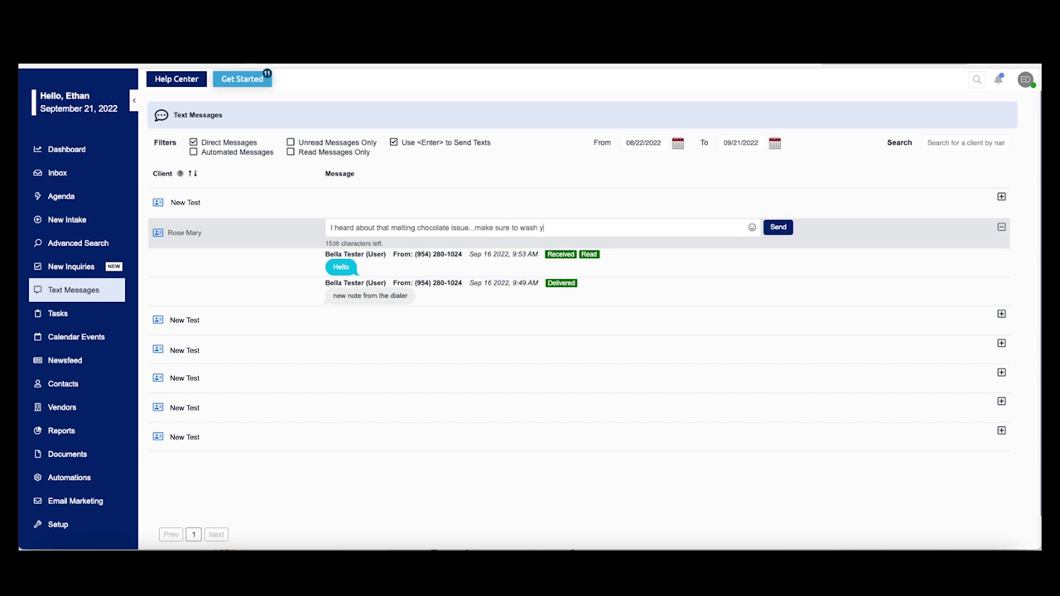
text( that stuff is sticky)
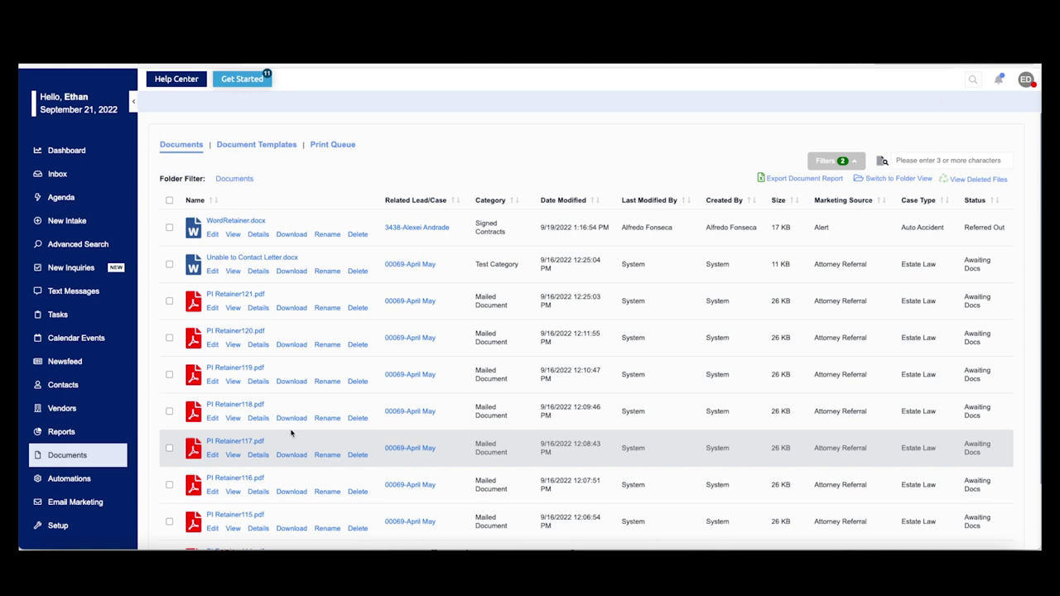
Look through the Automations home, the Email Marketing campaign statistics and the Setup home.
click(120, 477)
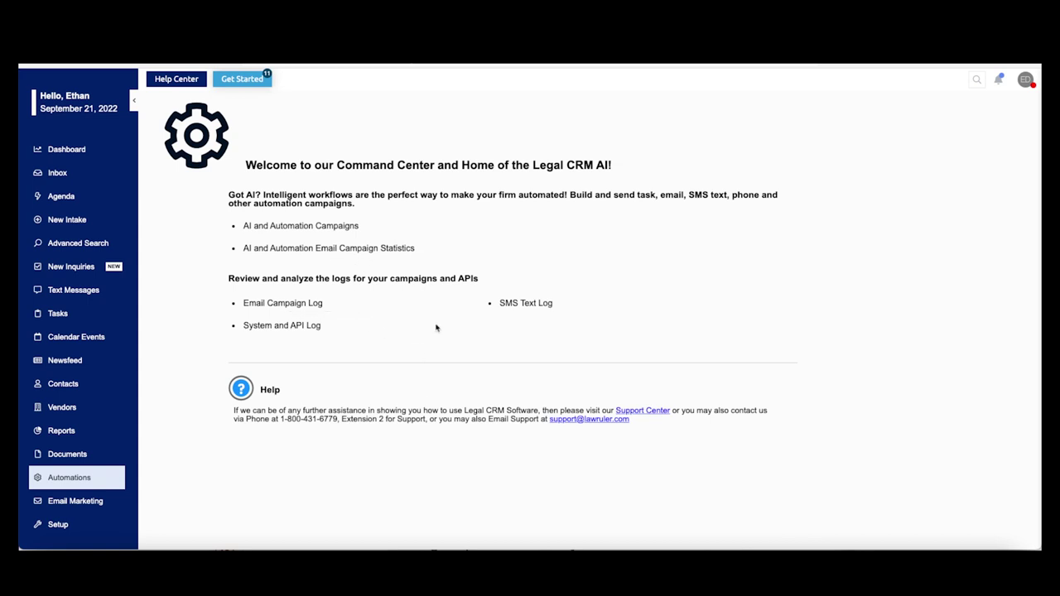
click(74, 501)
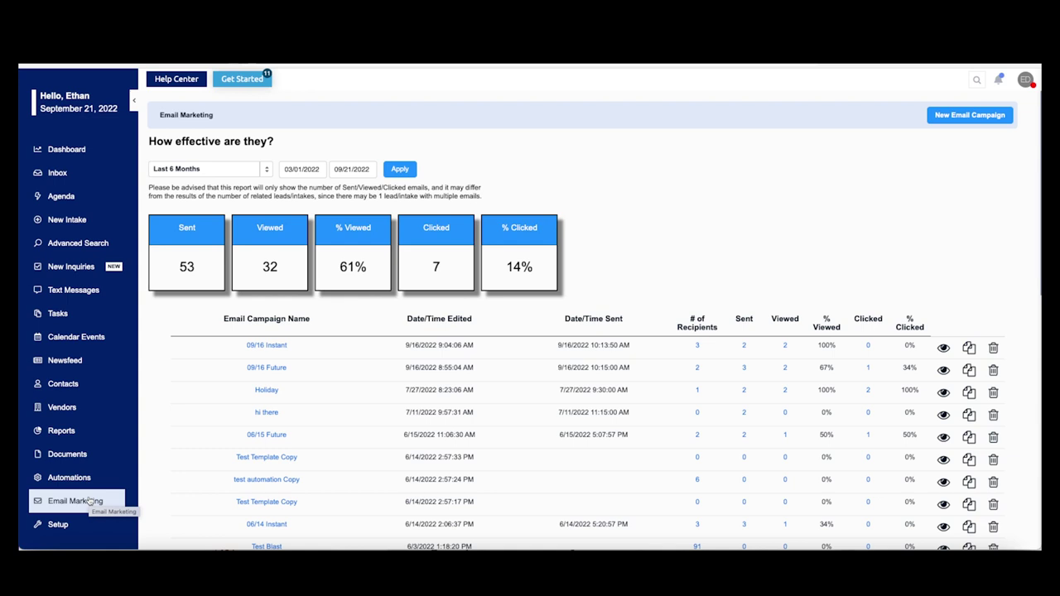
click(94, 520)
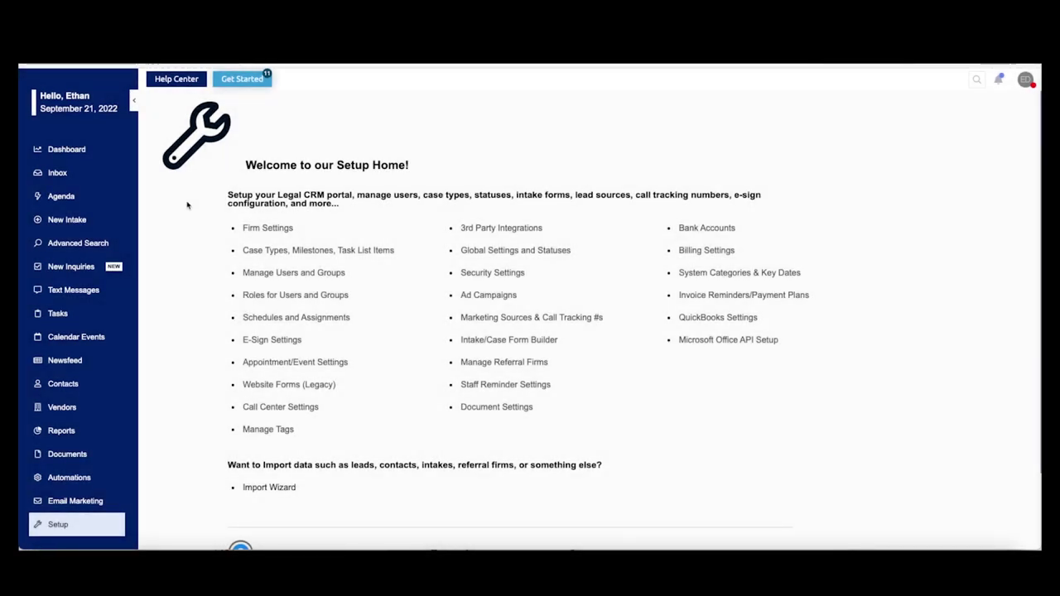
View the Support Forum site from the Help Center resources and return to the CRM portal.
click(168, 83)
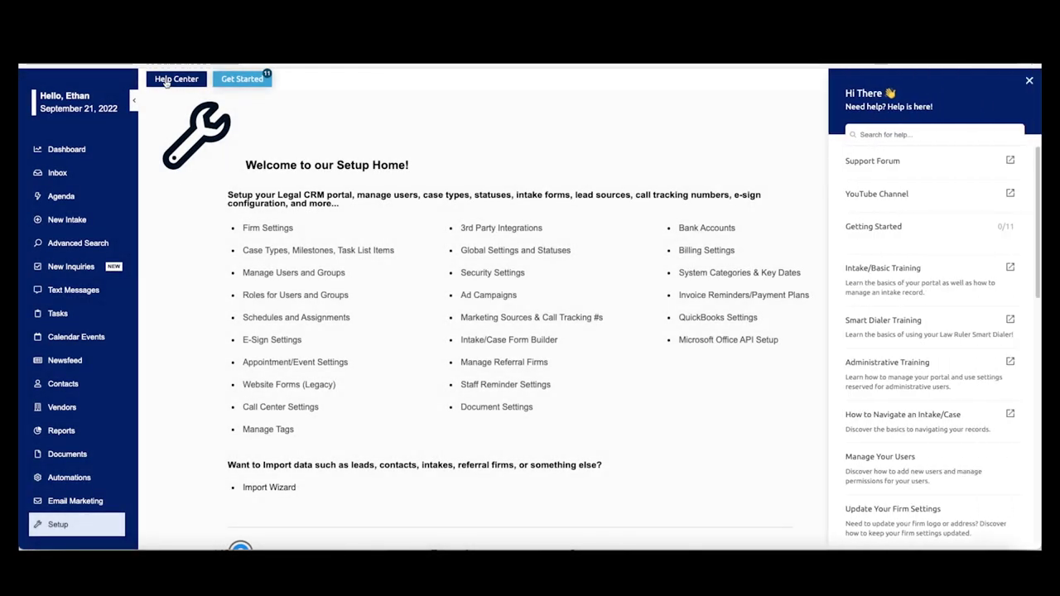
click(884, 163)
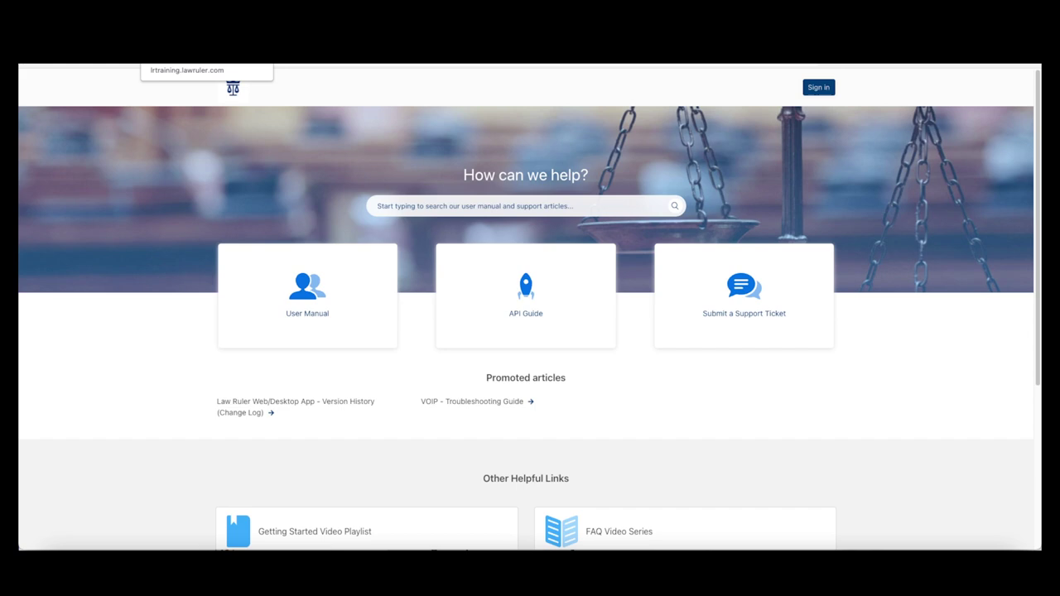
click(207, 64)
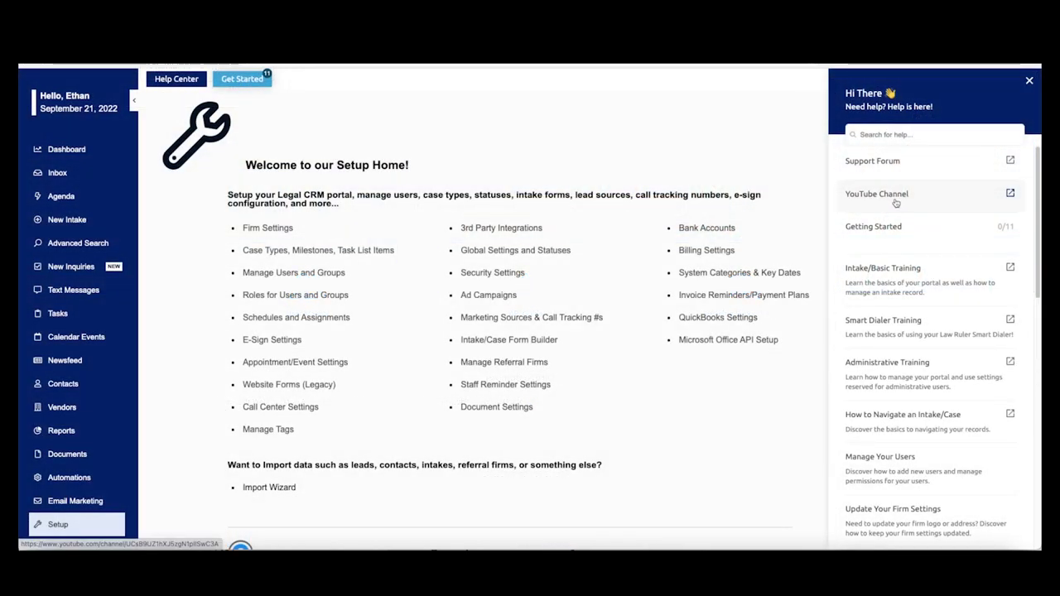